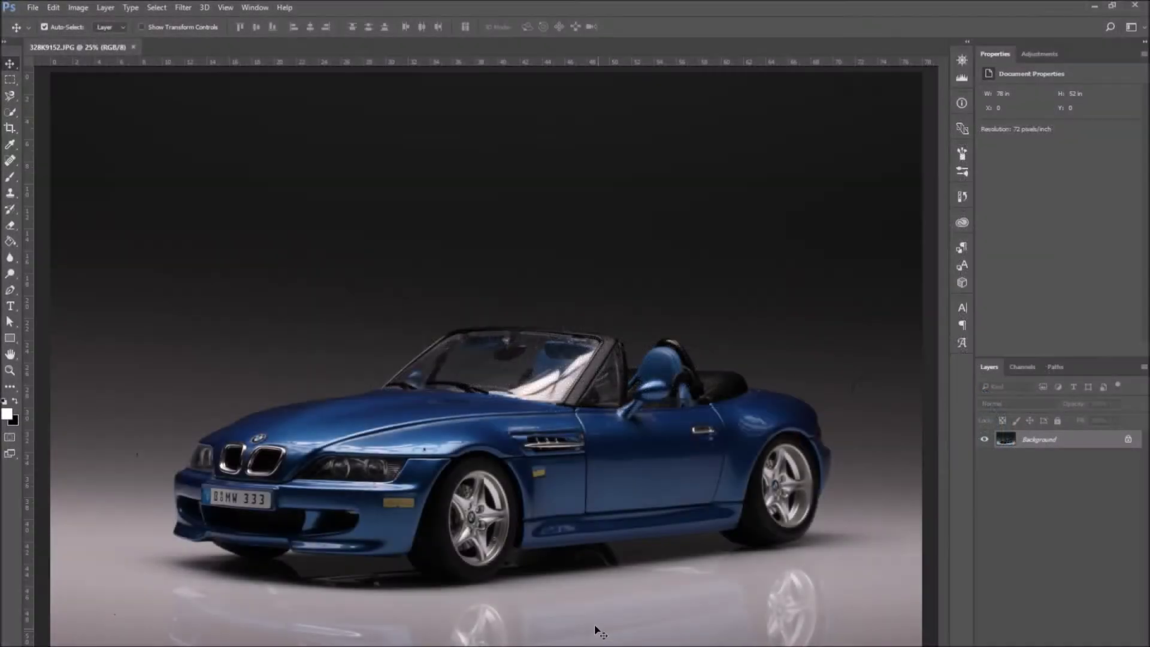
- Open the Image menu to reach Image Size for the 78 × 52 in BMW photo
scroll(594, 412, up, 1)
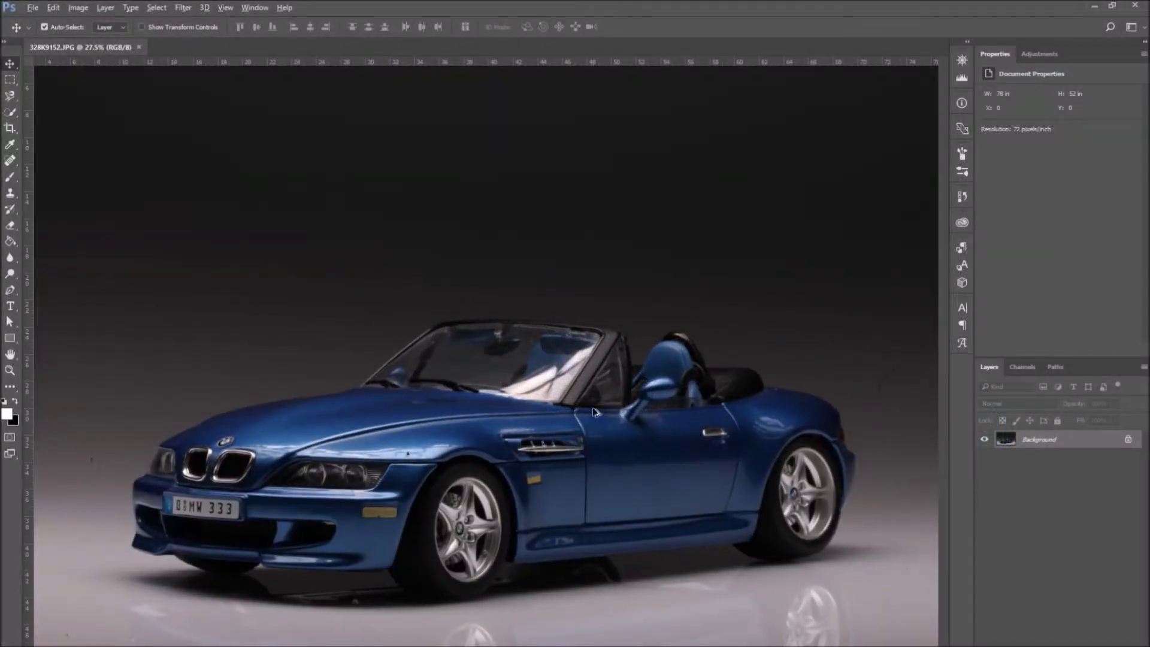
scroll(595, 412, up, 3)
scroll(595, 412, up, 5)
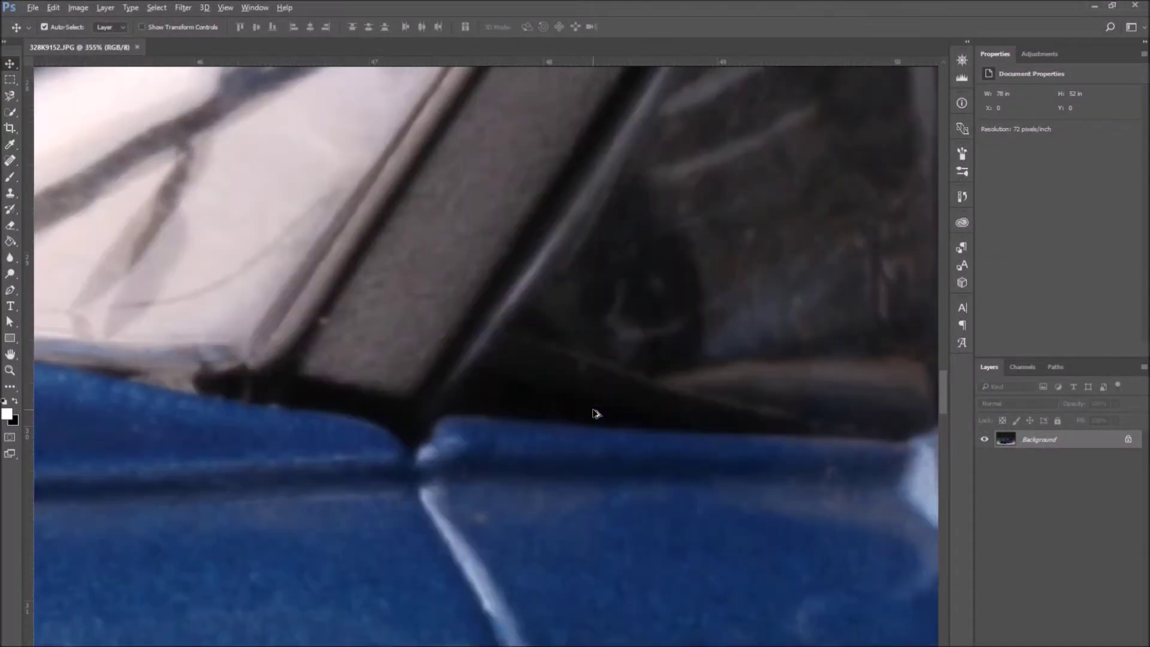
scroll(595, 412, up, 5)
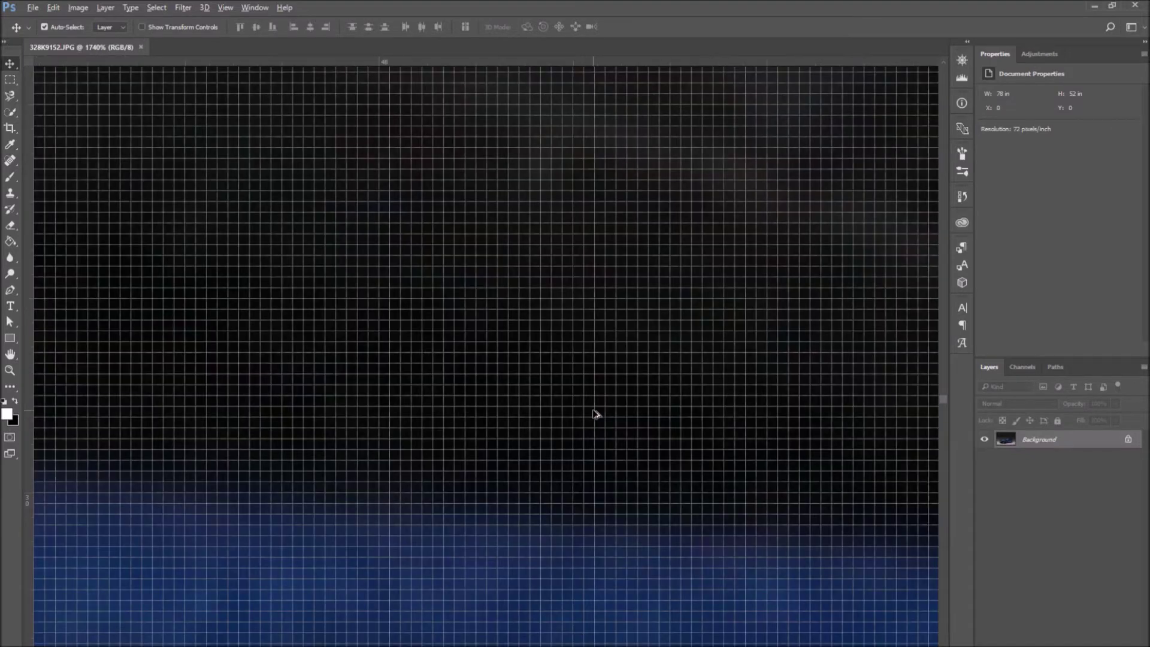
scroll(594, 412, up, 1)
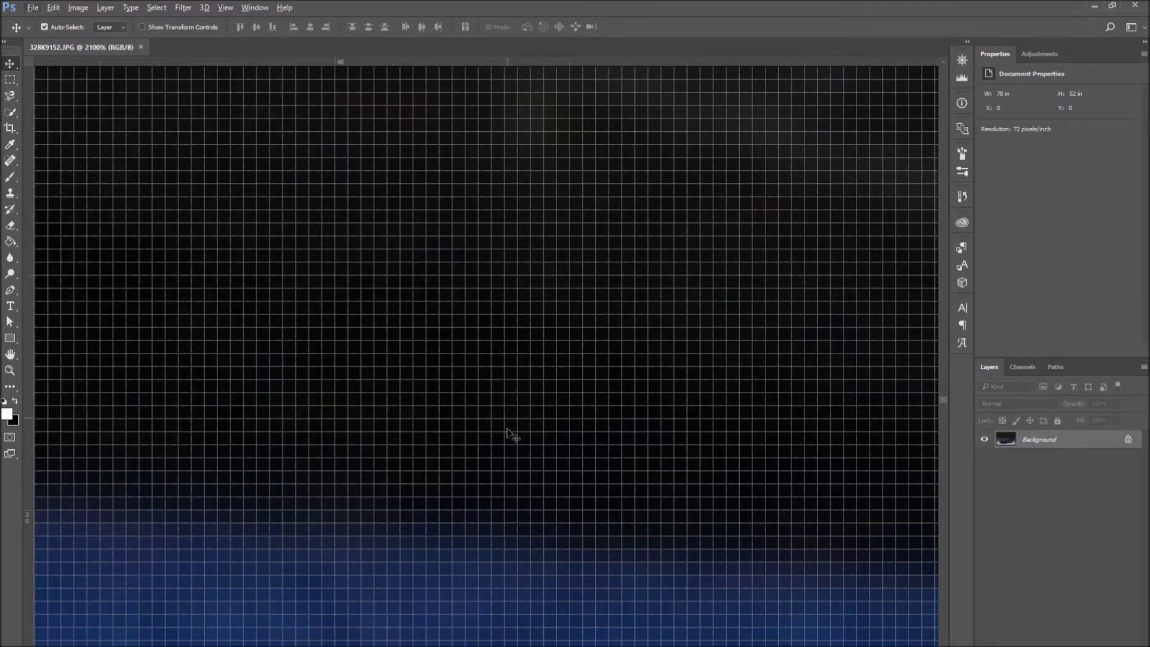
scroll(536, 535, down, 3)
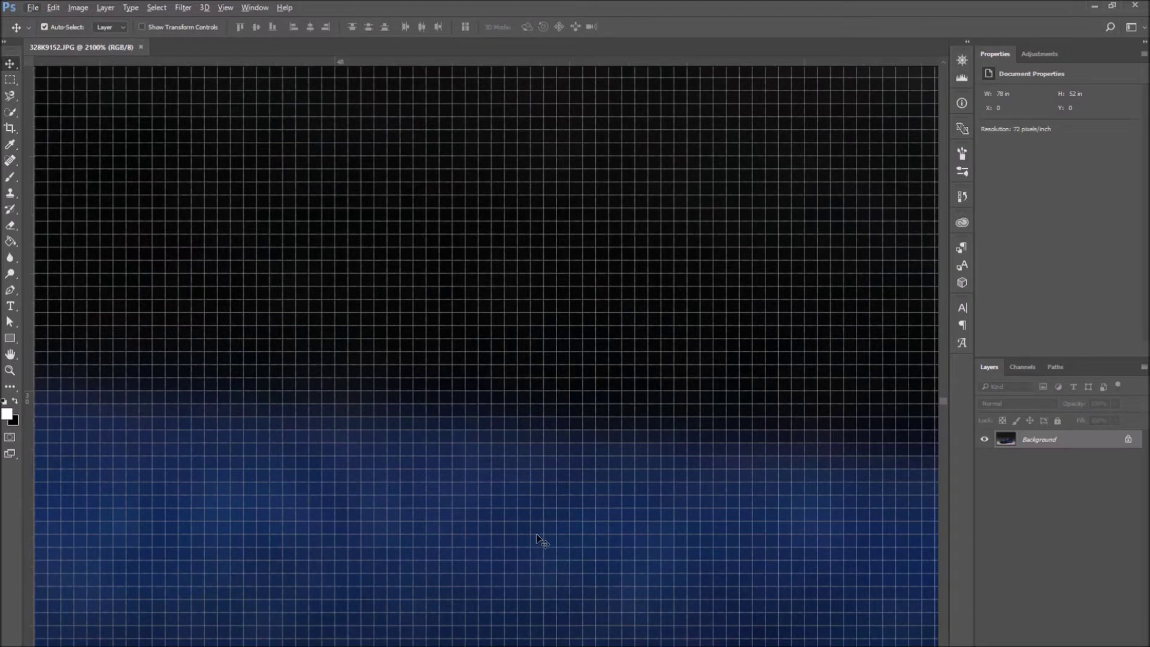
scroll(537, 533, down, 3)
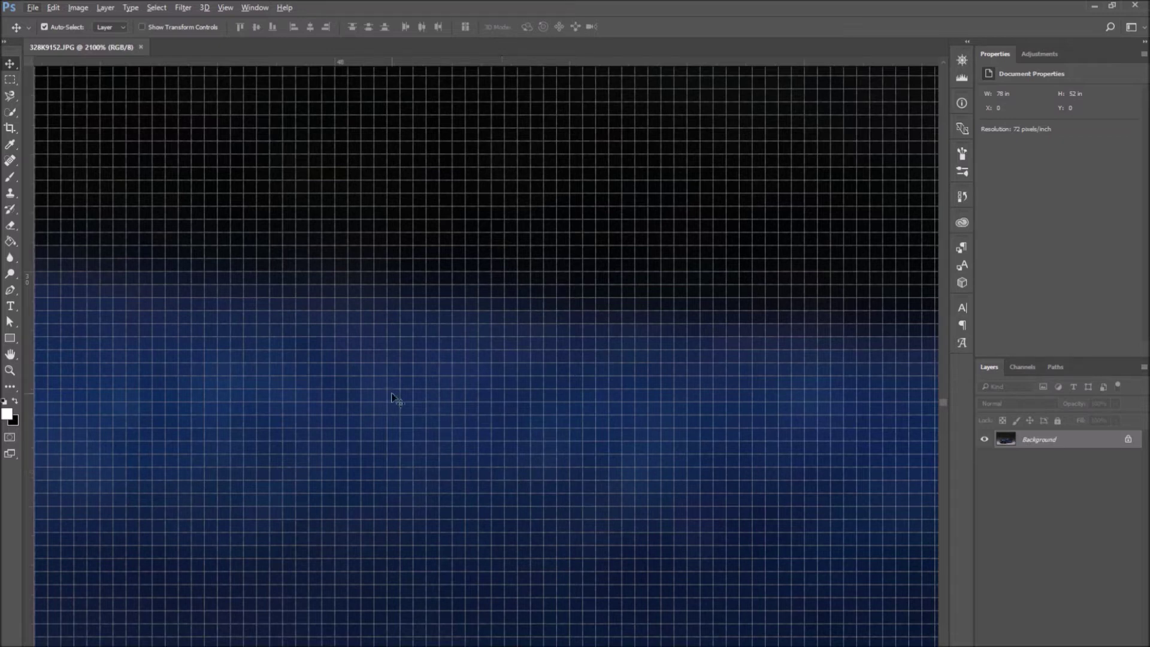
scroll(391, 388, down, 5)
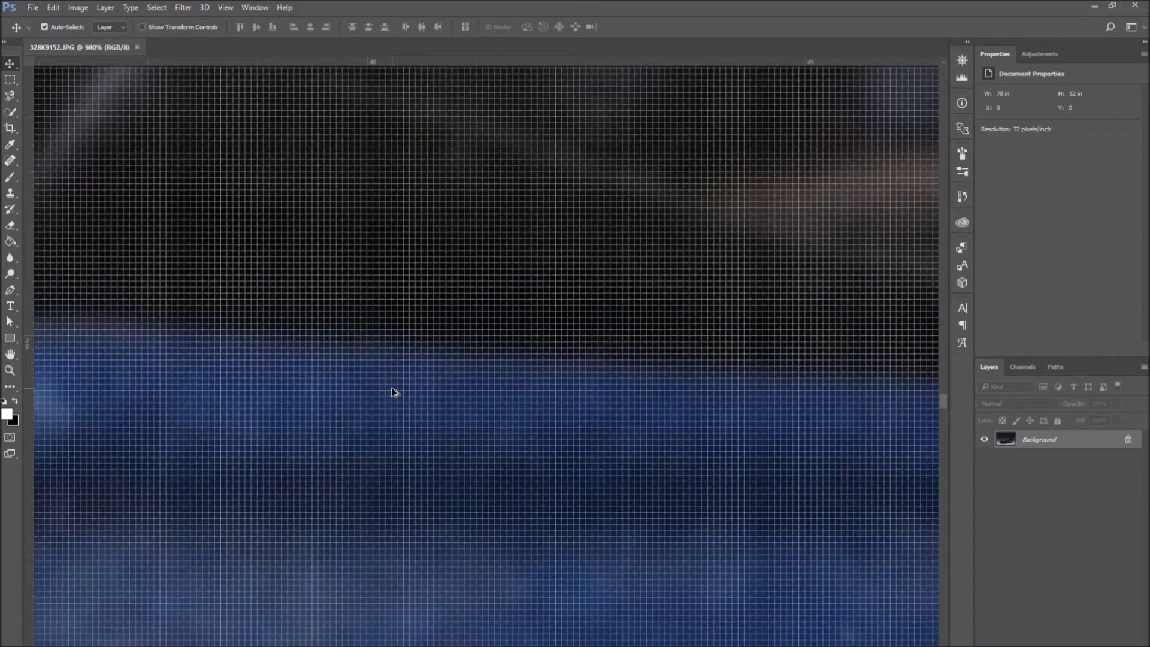
scroll(391, 388, down, 1)
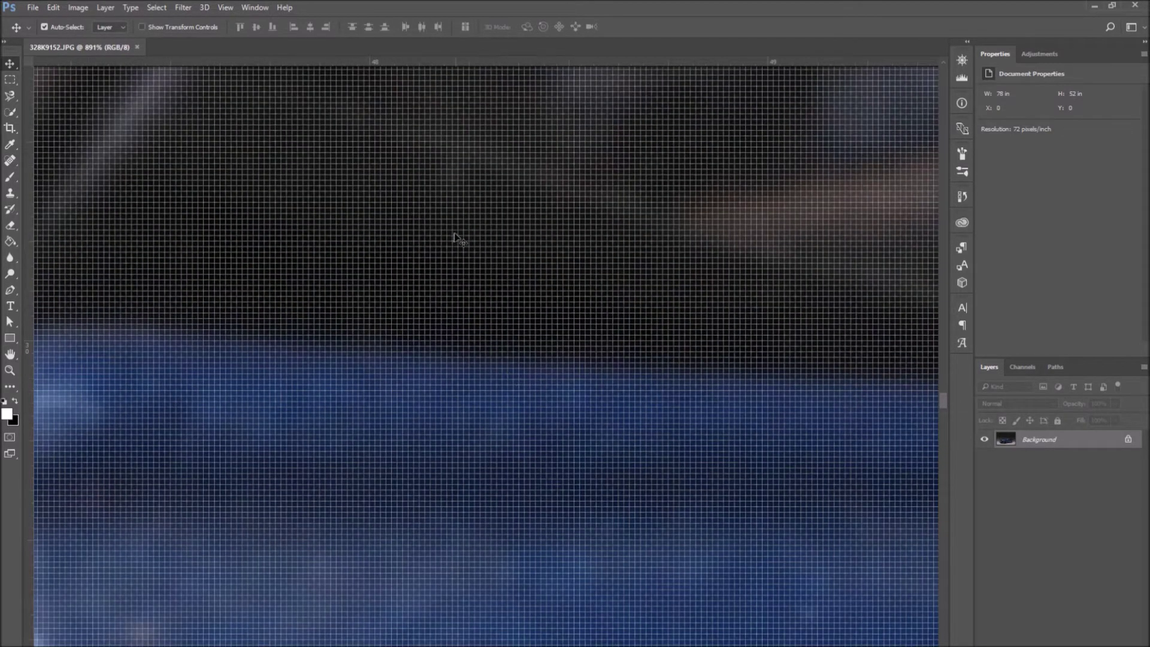
scroll(452, 241, down, 3)
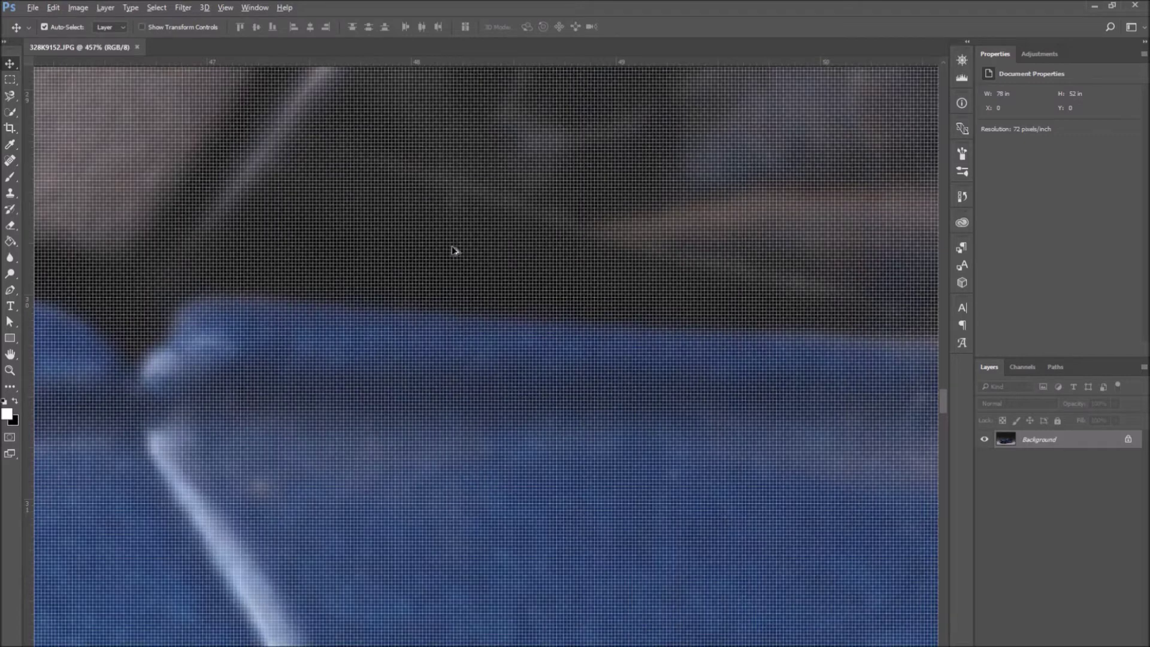
scroll(453, 250, down, 3)
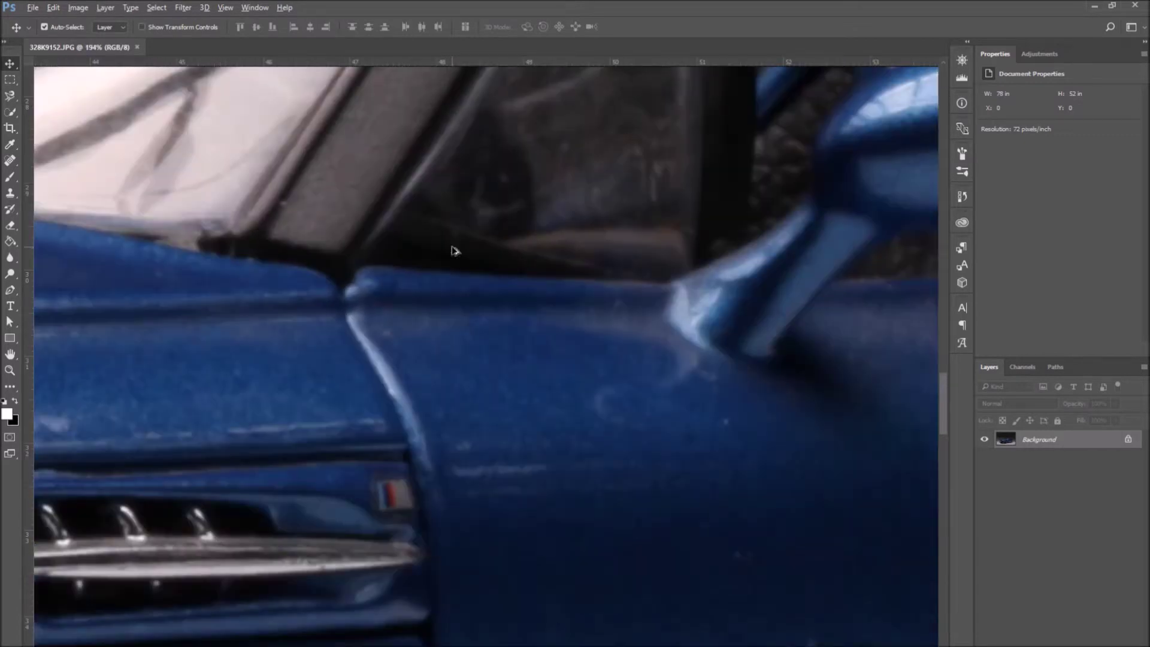
scroll(453, 250, down, 5)
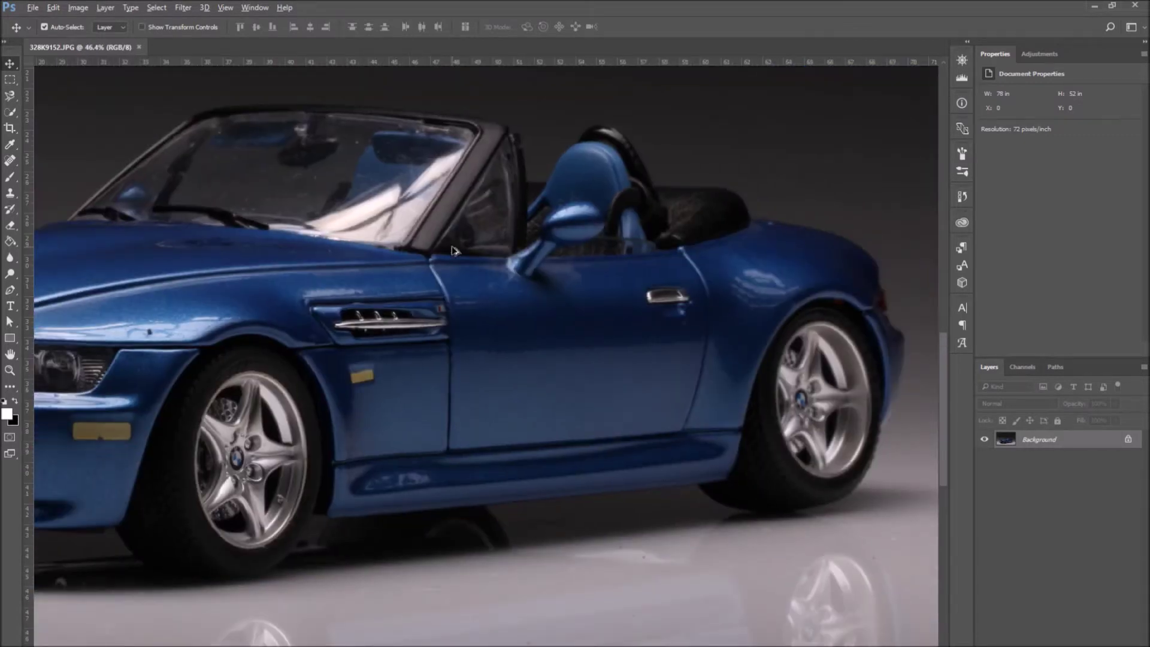
scroll(454, 250, down, 3)
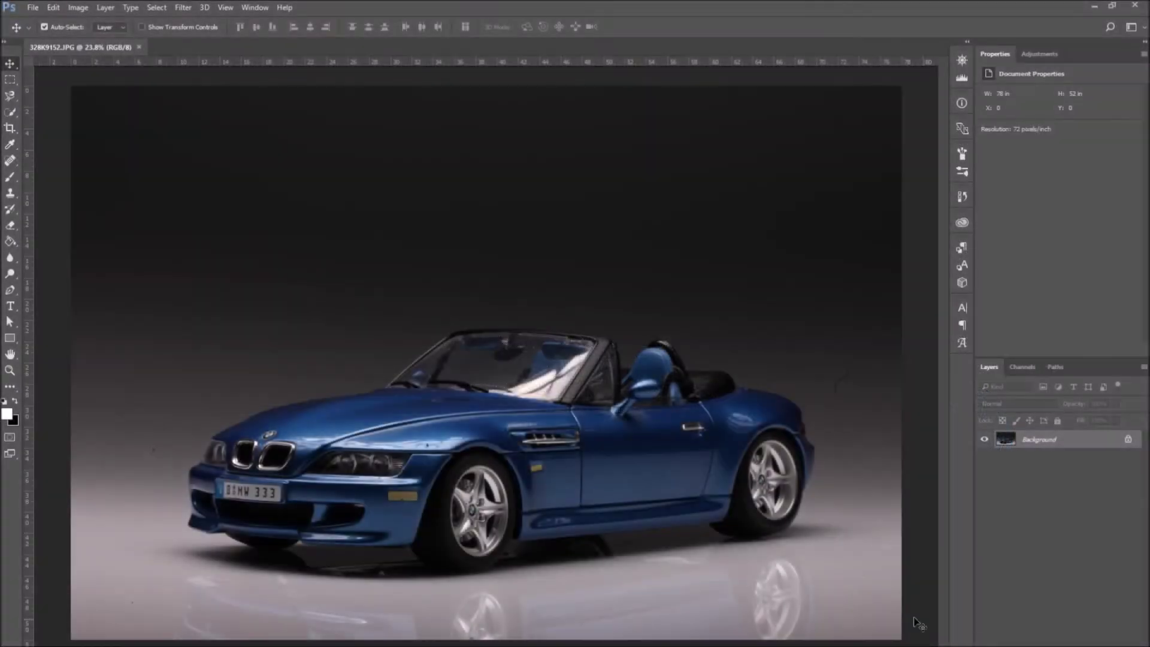
click(79, 9)
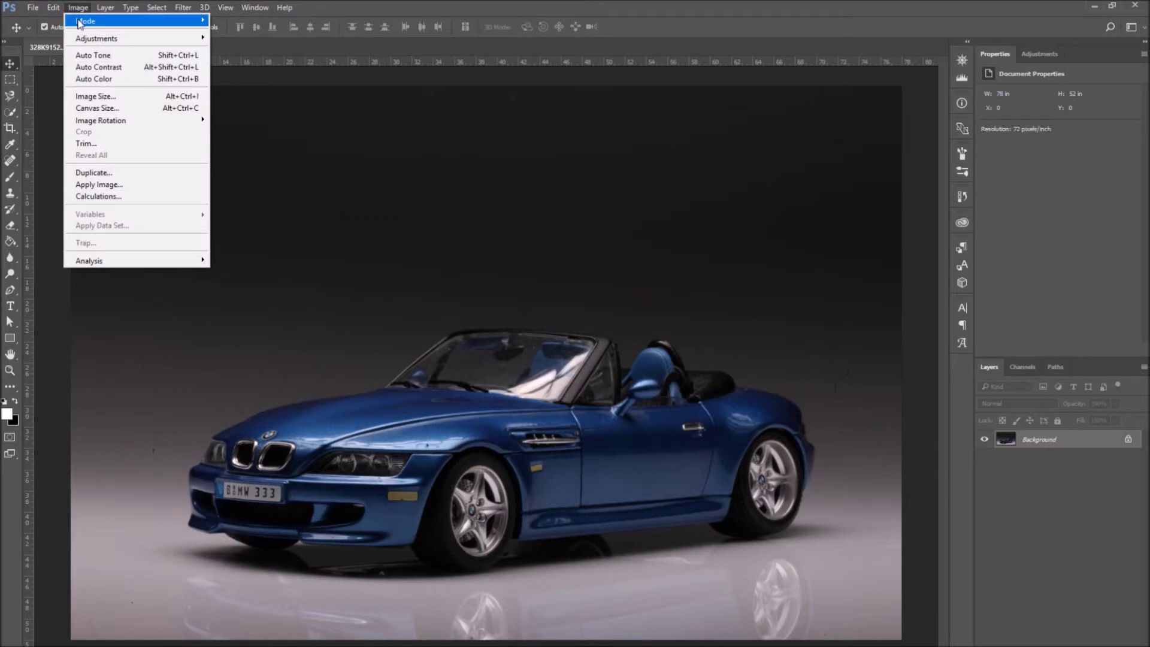
click(144, 99)
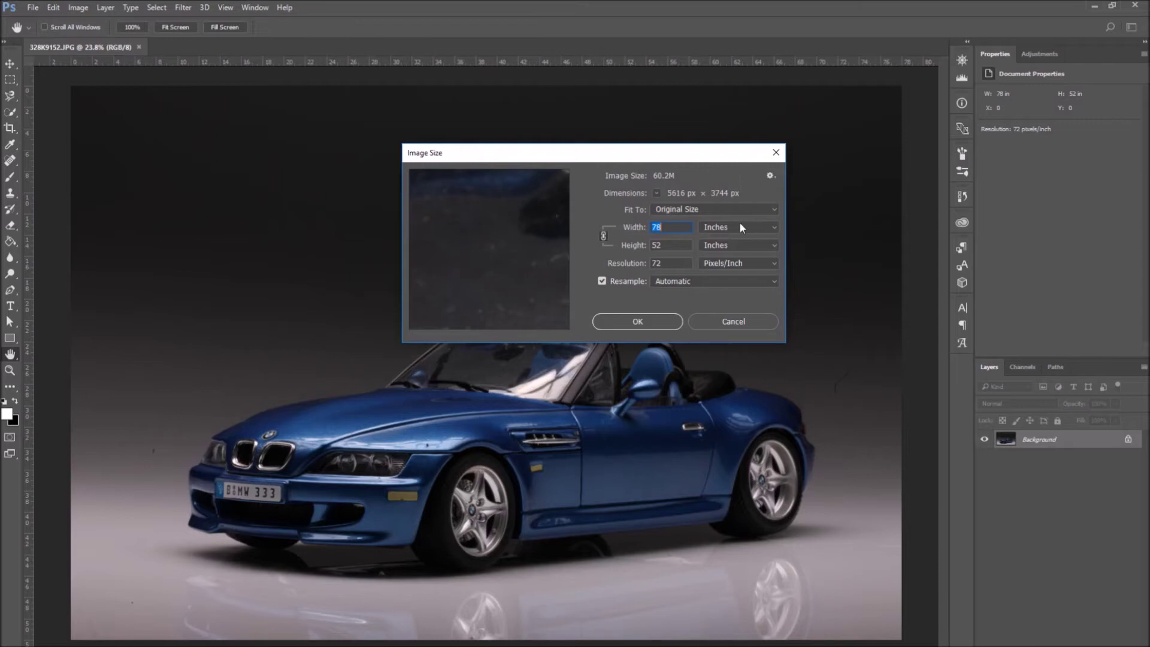
click(767, 228)
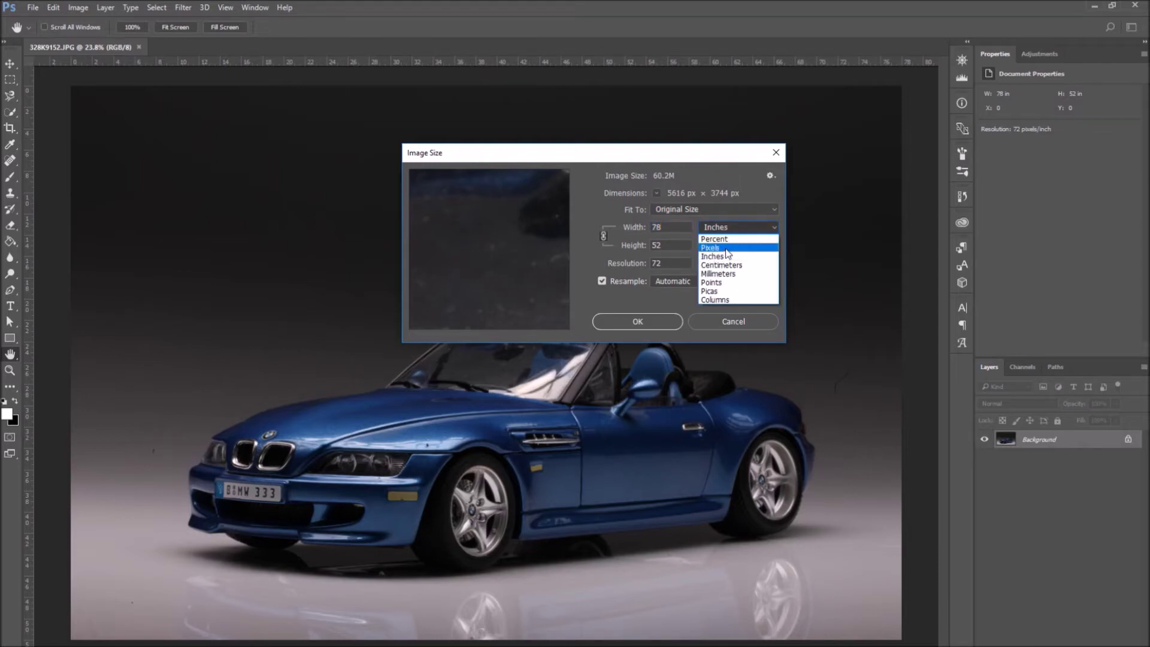
- Switch the Image Size width and height units to Pixels, showing 5616 × 3744
click(764, 265)
click(750, 226)
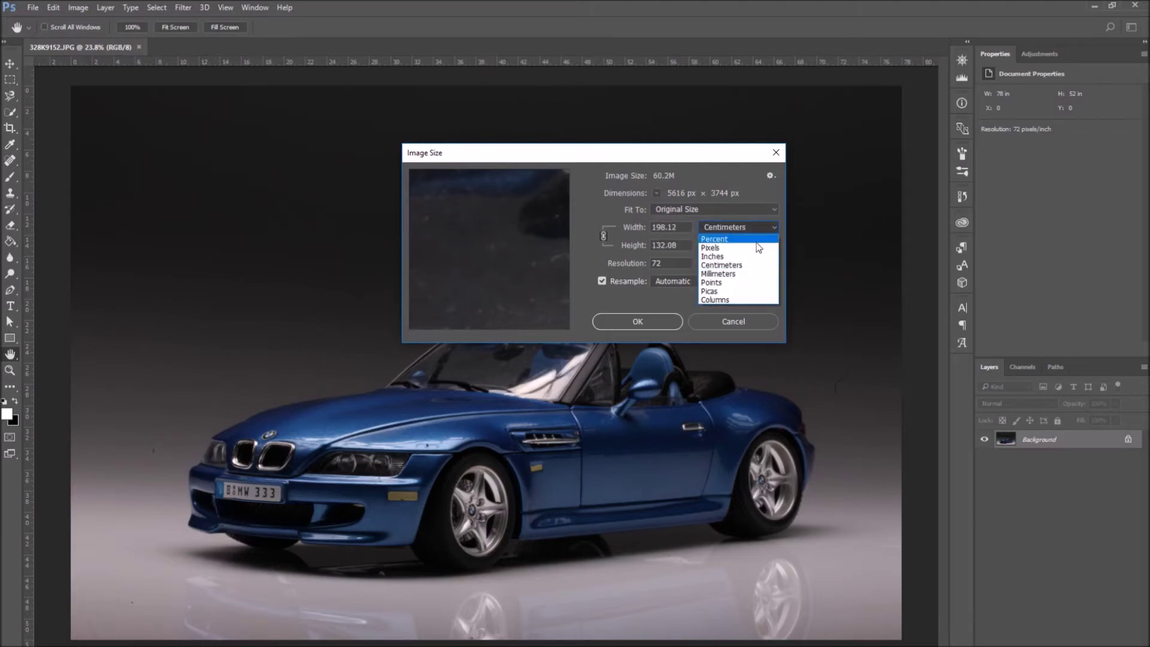
click(760, 238)
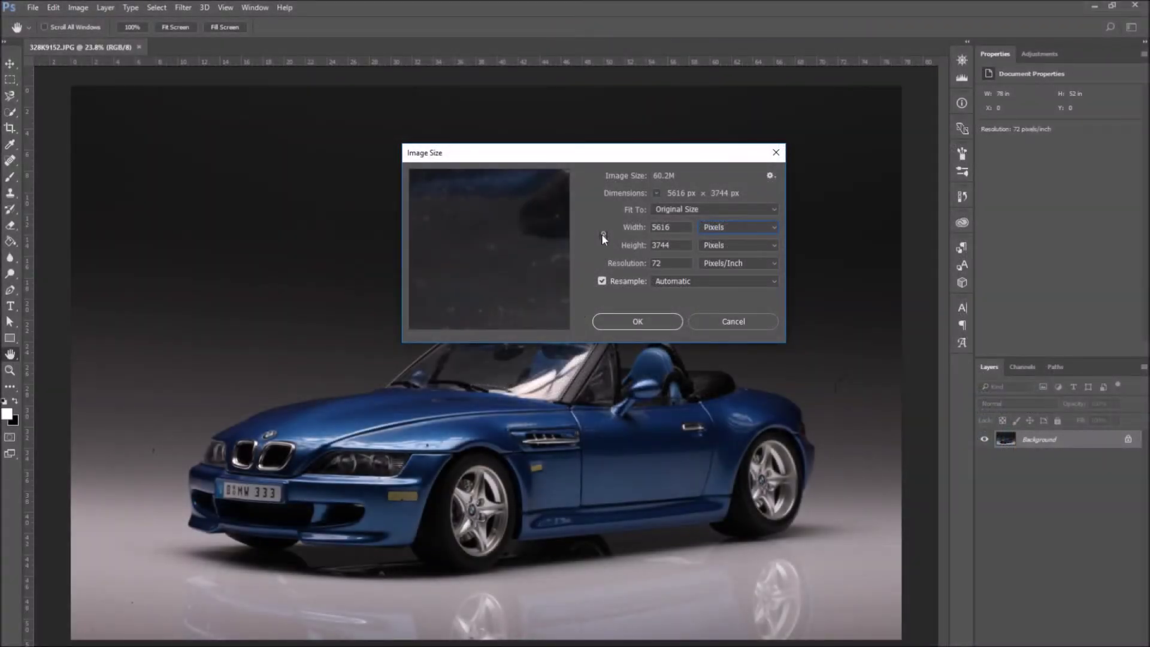
- Link width and height with the chain icon, then select the Height value
click(603, 235)
key(shift+Tab)
drag(684, 245, 650, 246)
- Change the resolution to 300 pixels/inch, enlarging the image to 23400 × 15600 px
double_click(674, 264)
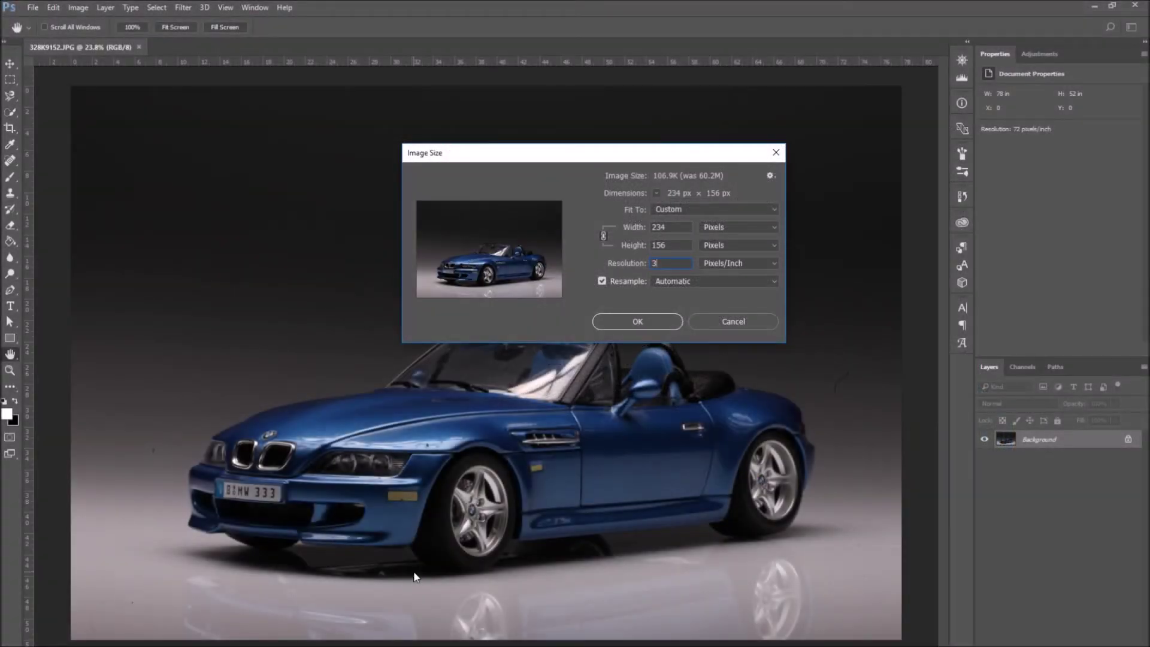
text(00)
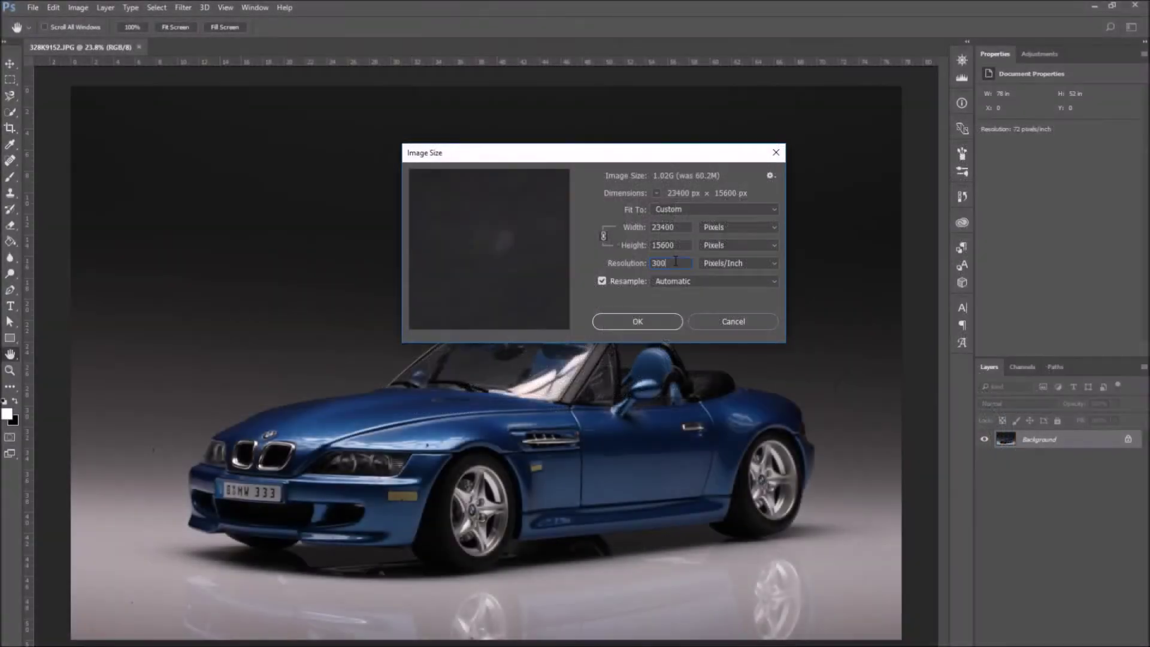
double_click(674, 261)
text(150)
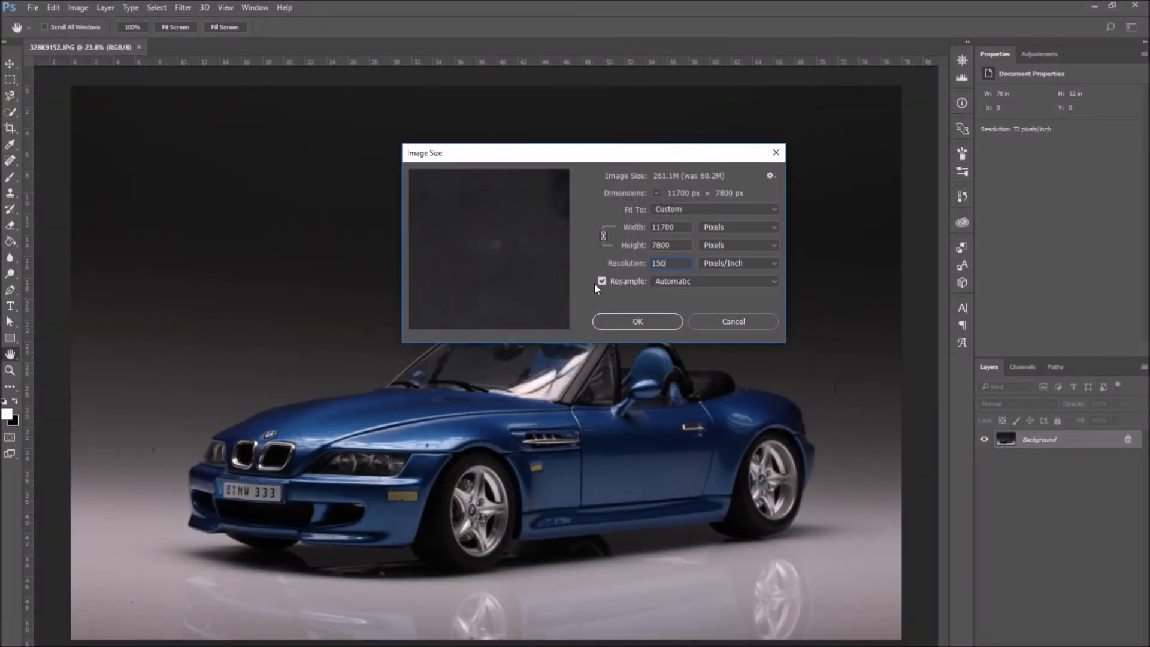
double_click(678, 260)
text(300)
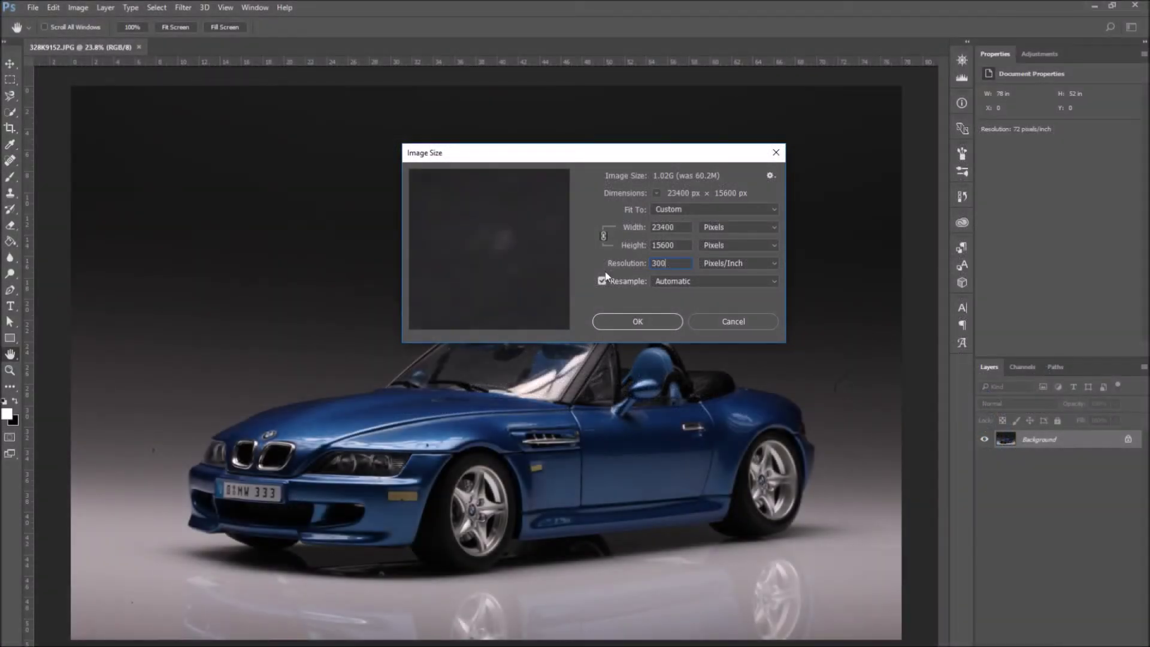
- Toggle Resample off and on to restore 5616 × 3744 px, with units back in Pixels
click(634, 228)
click(628, 245)
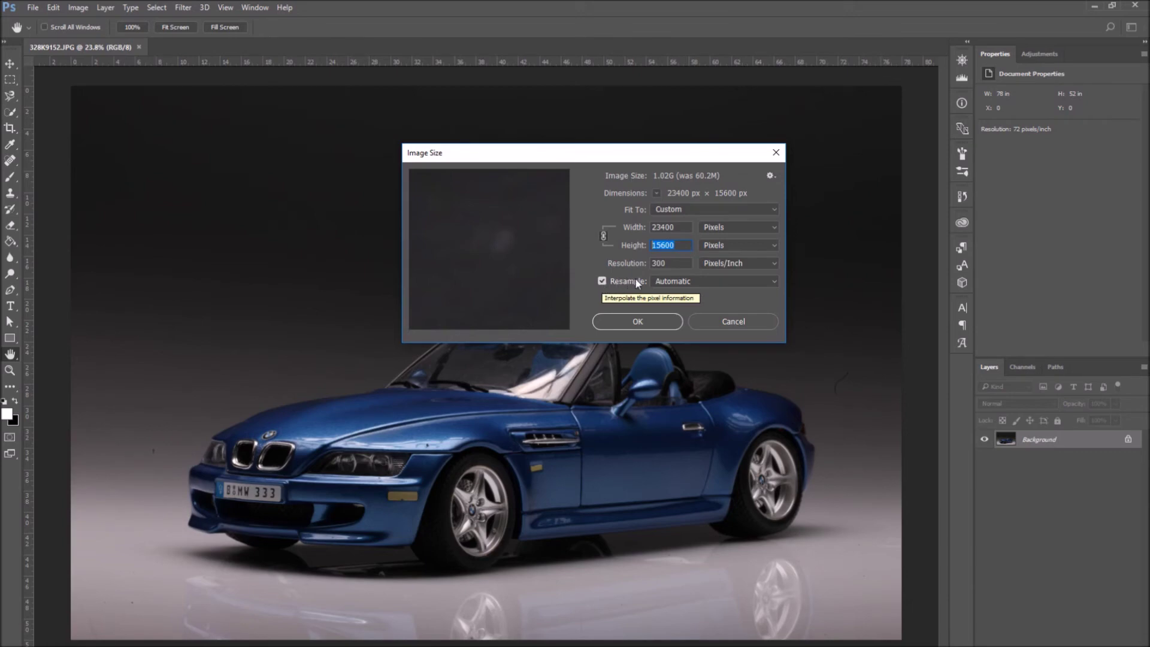
click(601, 280)
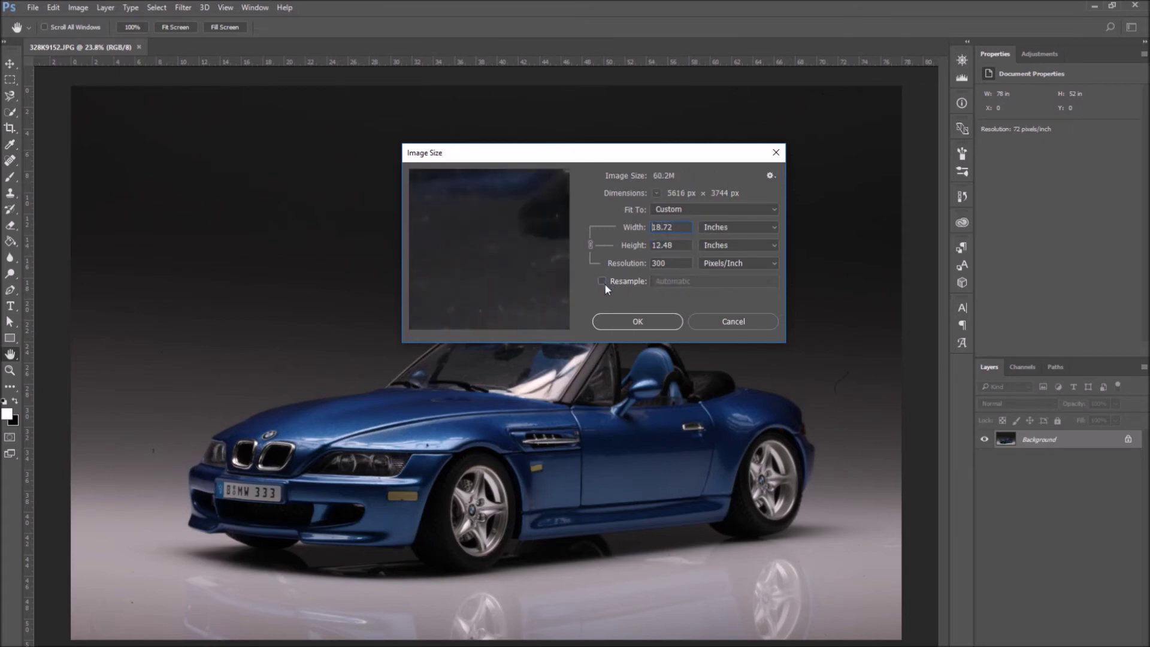
click(601, 281)
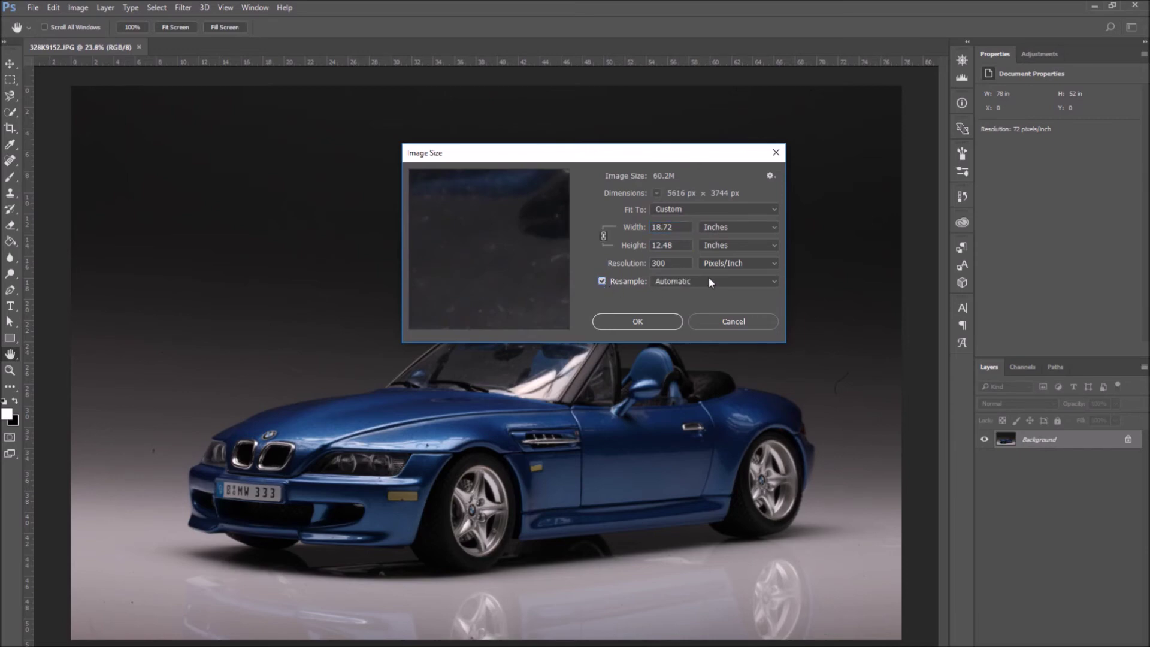
click(756, 227)
click(756, 246)
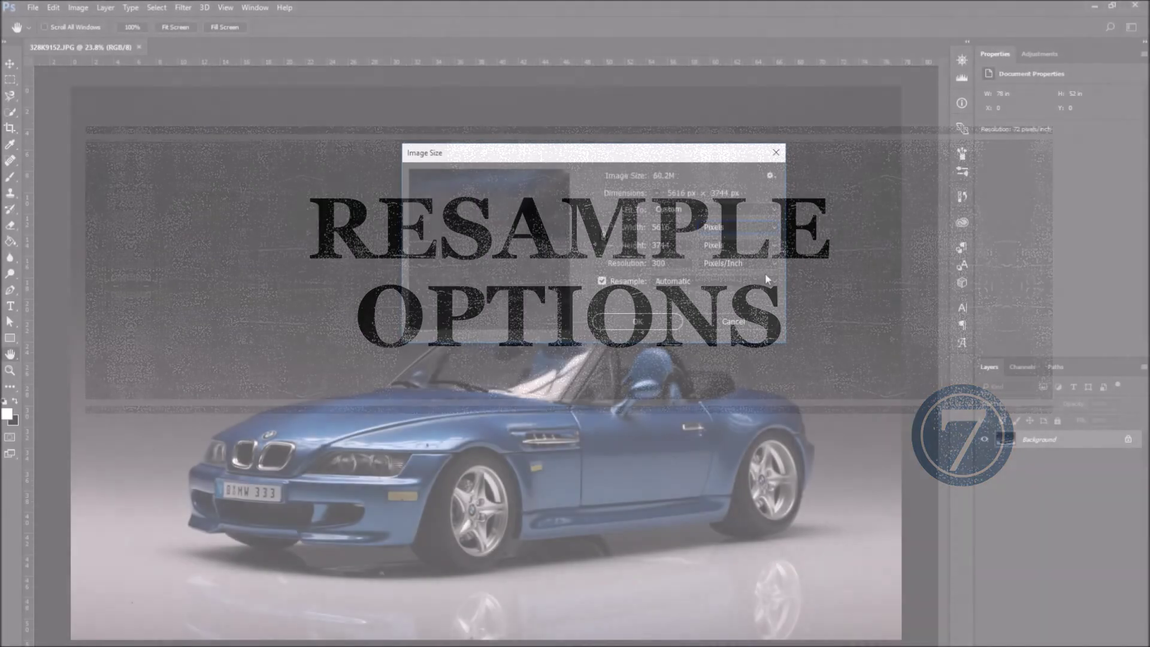
- Choose Bicubic Sharper (reduction) resampling and begin entering a 2000 px width
click(767, 280)
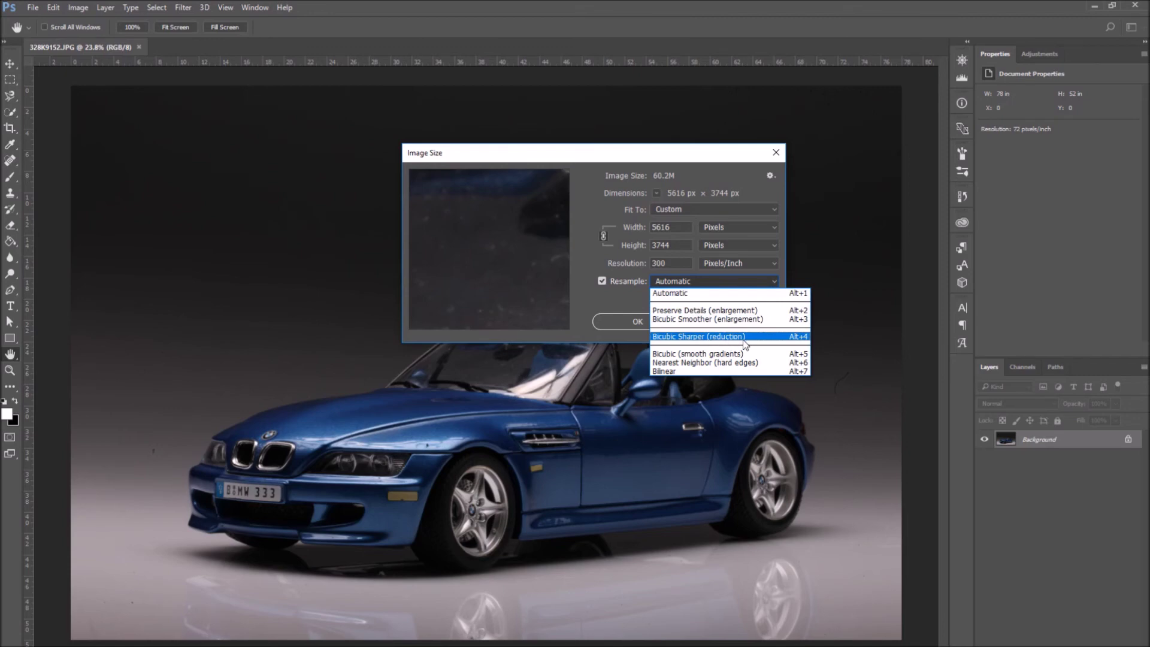
click(745, 337)
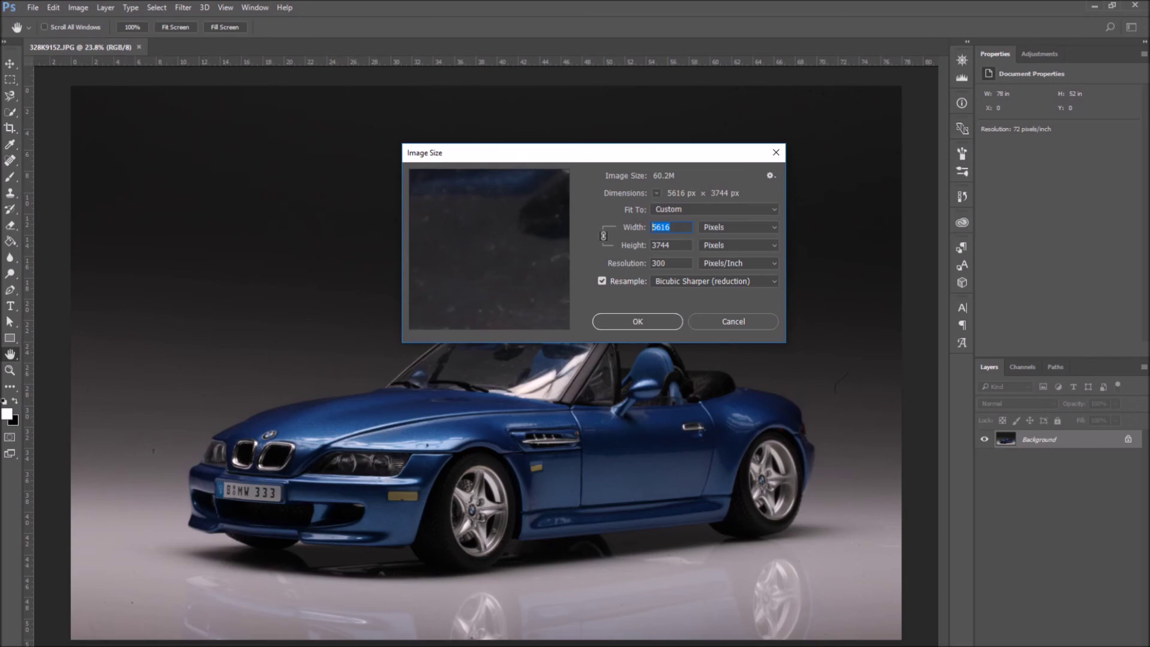
text(2)
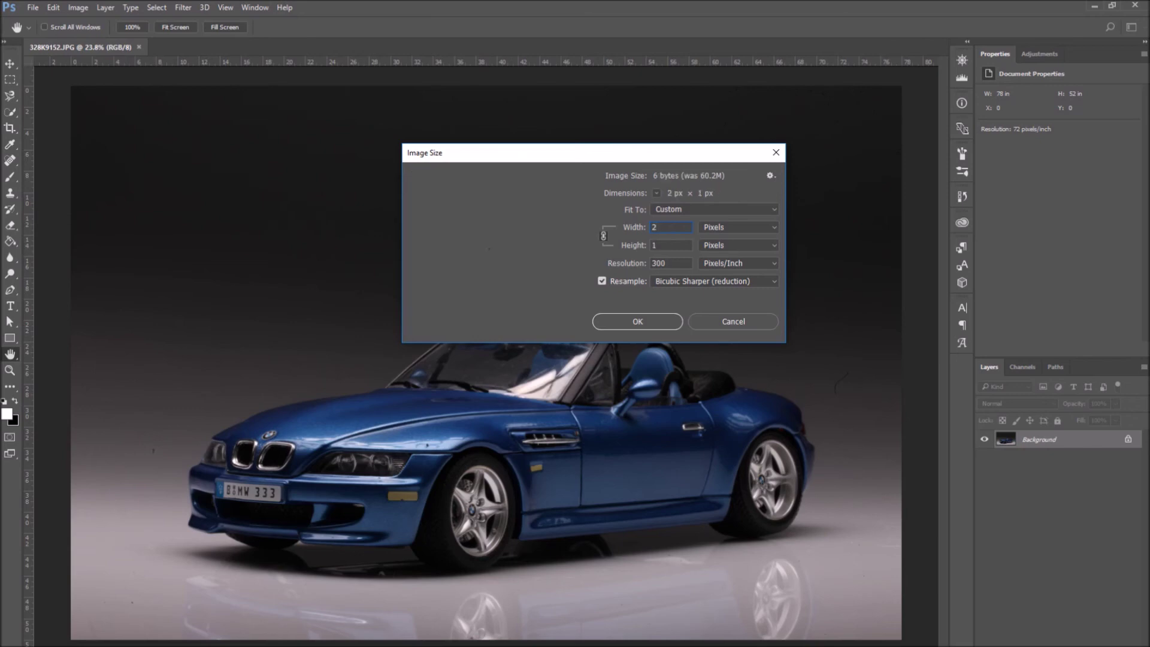
text(000)
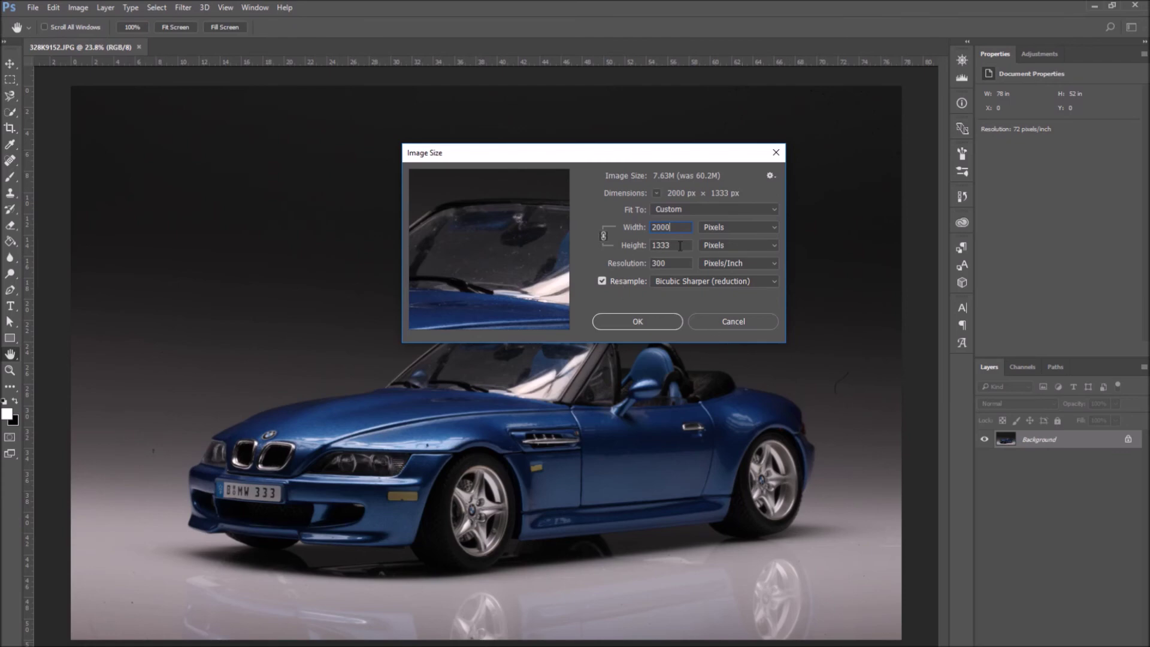
- Confirm the 2000 px width so height becomes 1333, and apply the resize
key(Tab)
click(645, 322)
key(v)
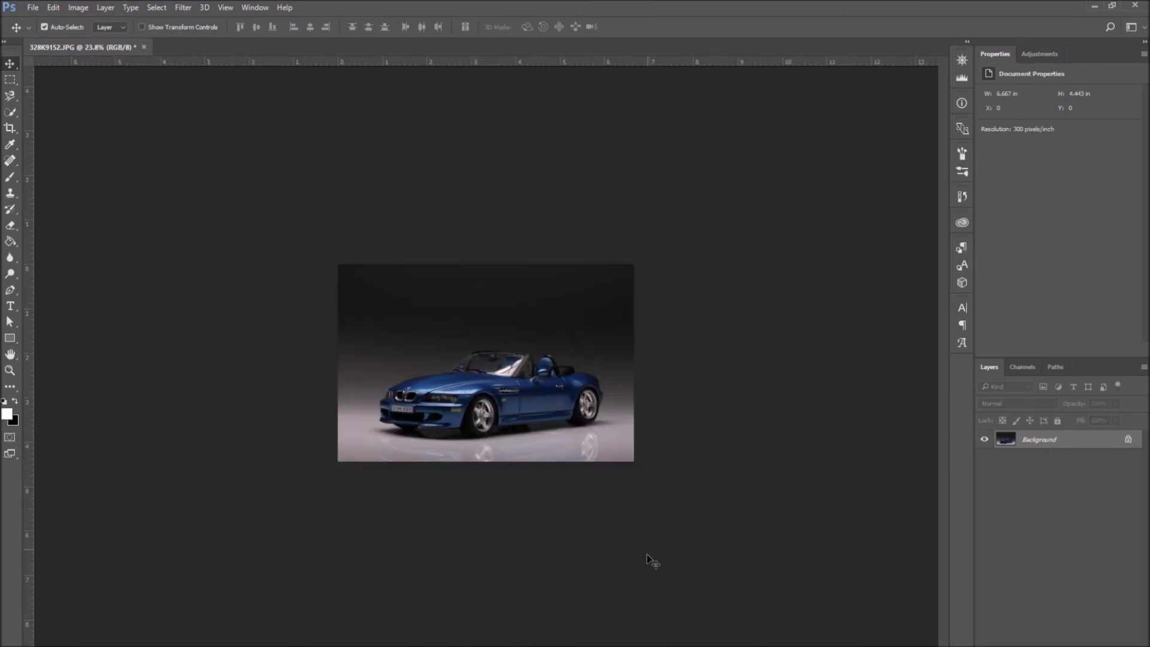
- Fit the resized 2000 × 1333 px photo to the window and zoom in
key(ctrl+0)
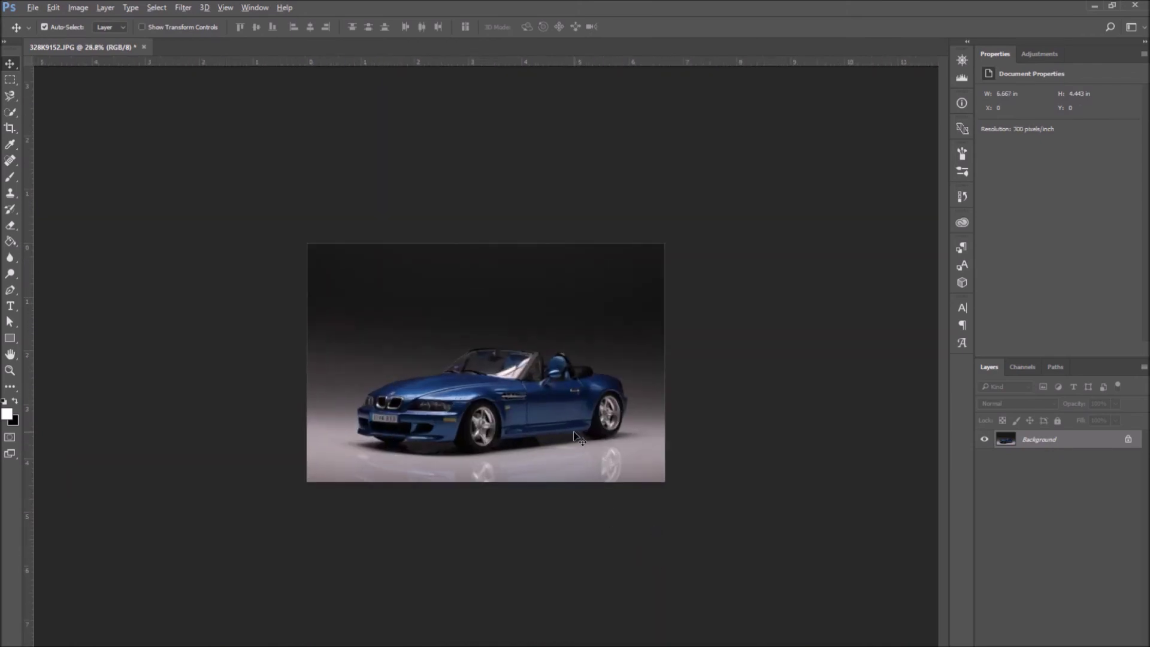
scroll(576, 439, up, 3)
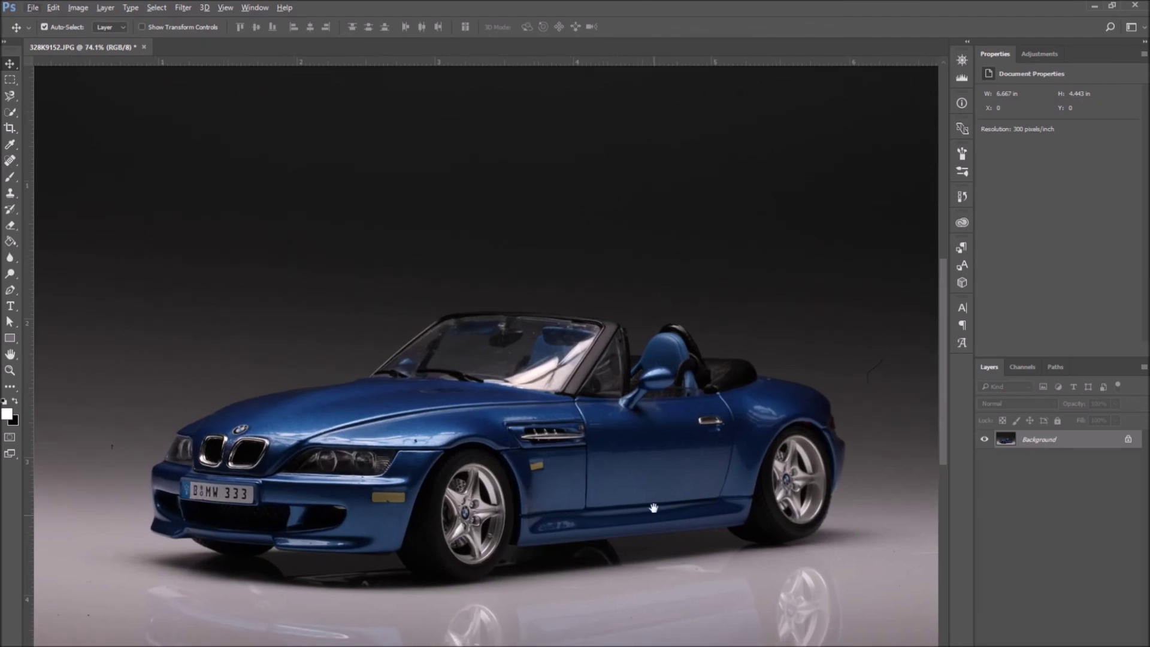